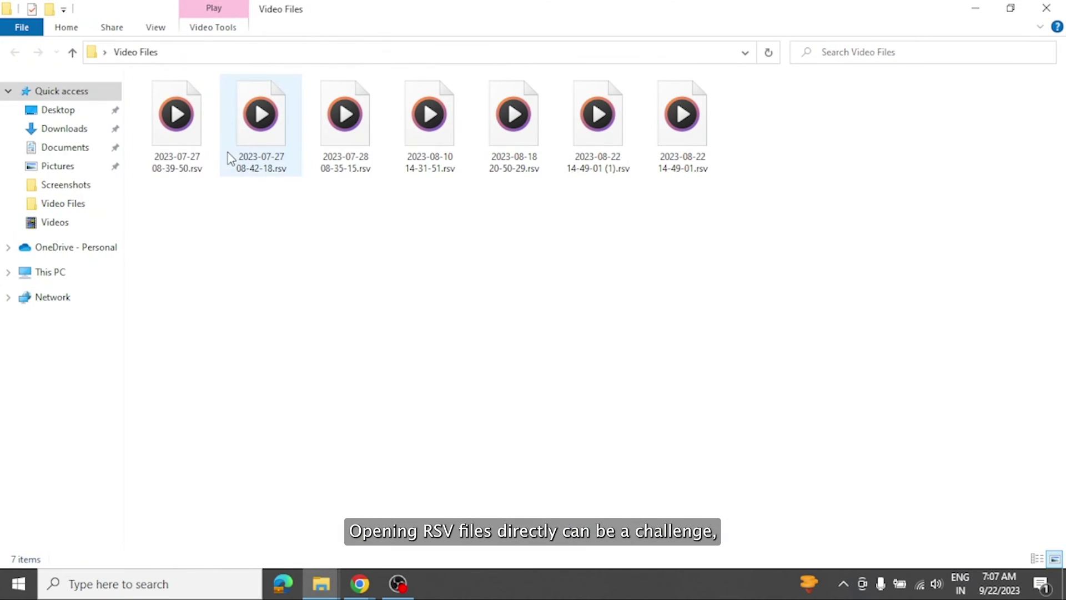
Step: Try playing three RSV videos, closing the player each time they fail to open
double_click(189, 140)
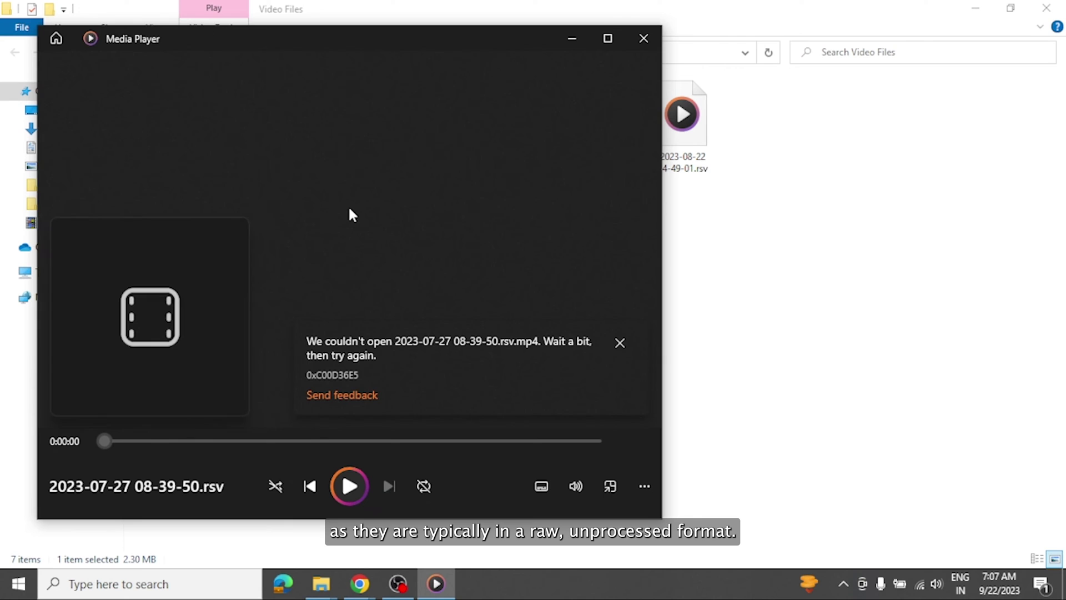
left_click(631, 43)
double_click(243, 136)
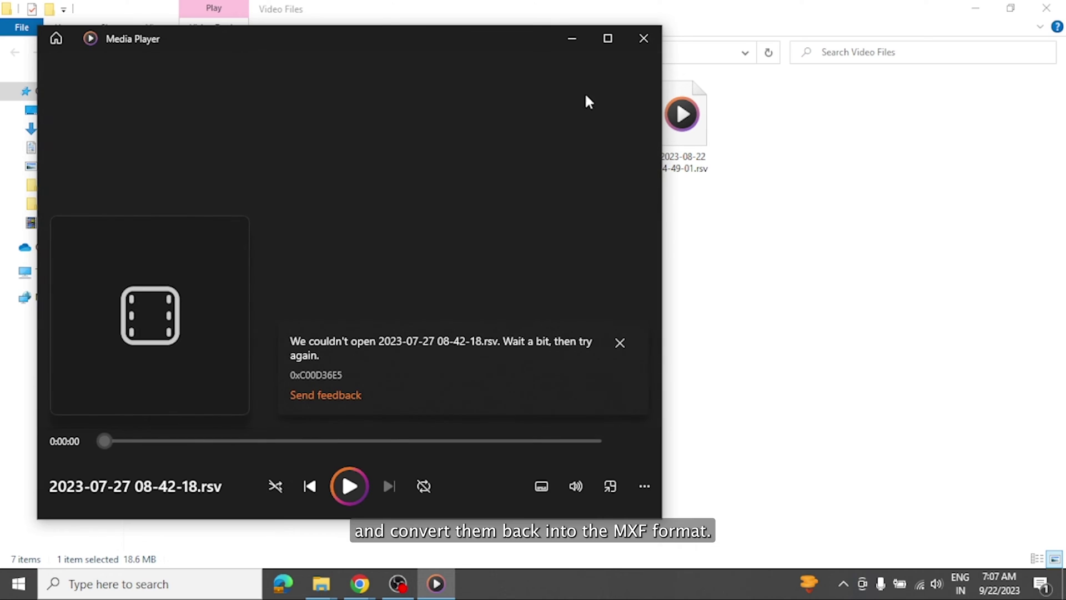
left_click(654, 40)
double_click(340, 110)
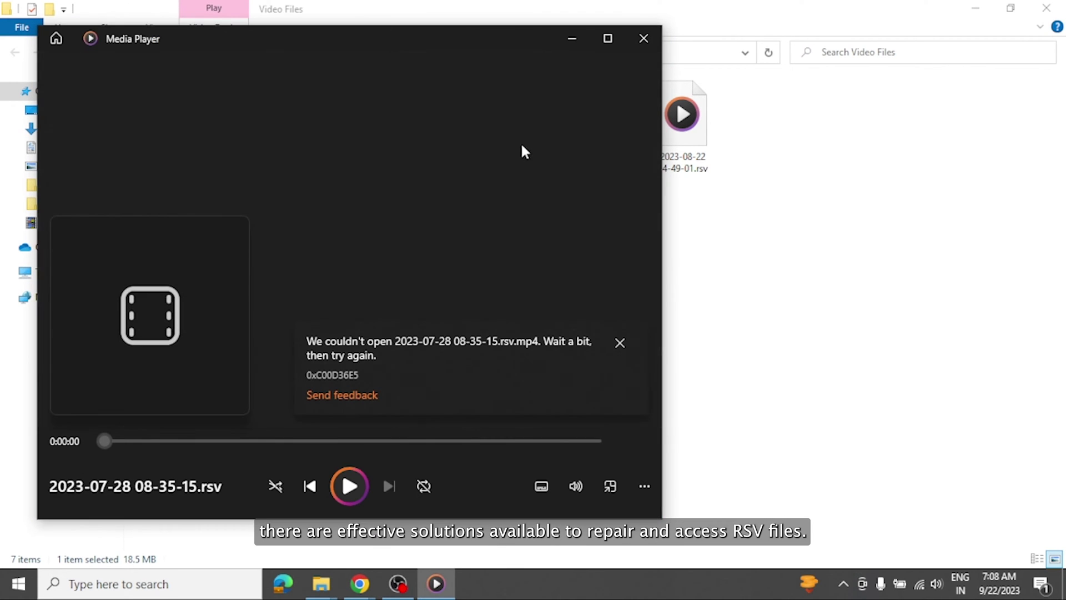
left_click(645, 43)
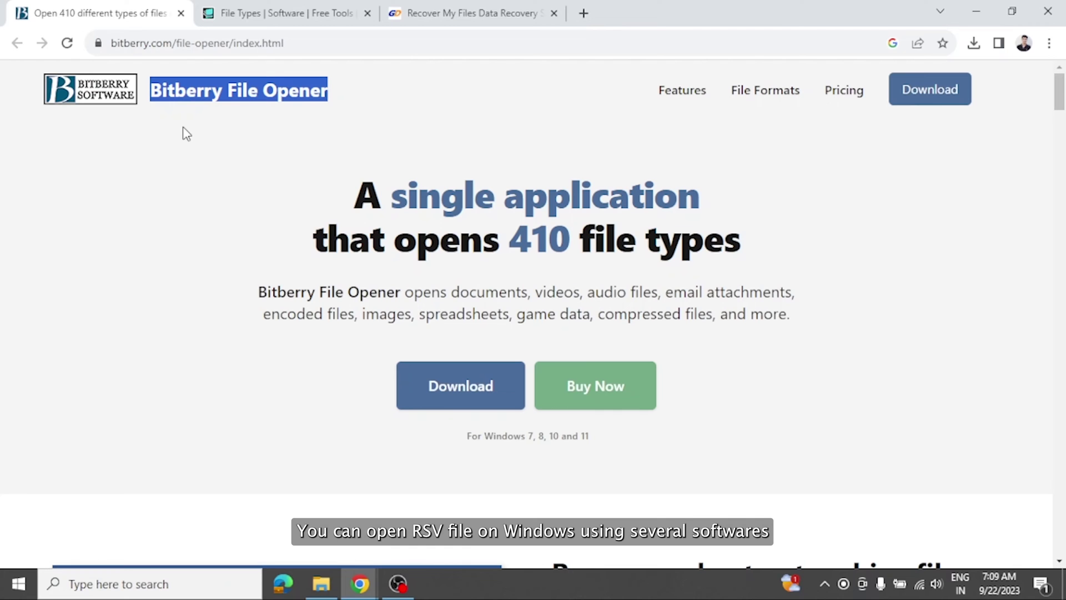
Step: Read about the RSV format on the FileProInfo and Recover My Files pages
left_click(186, 133)
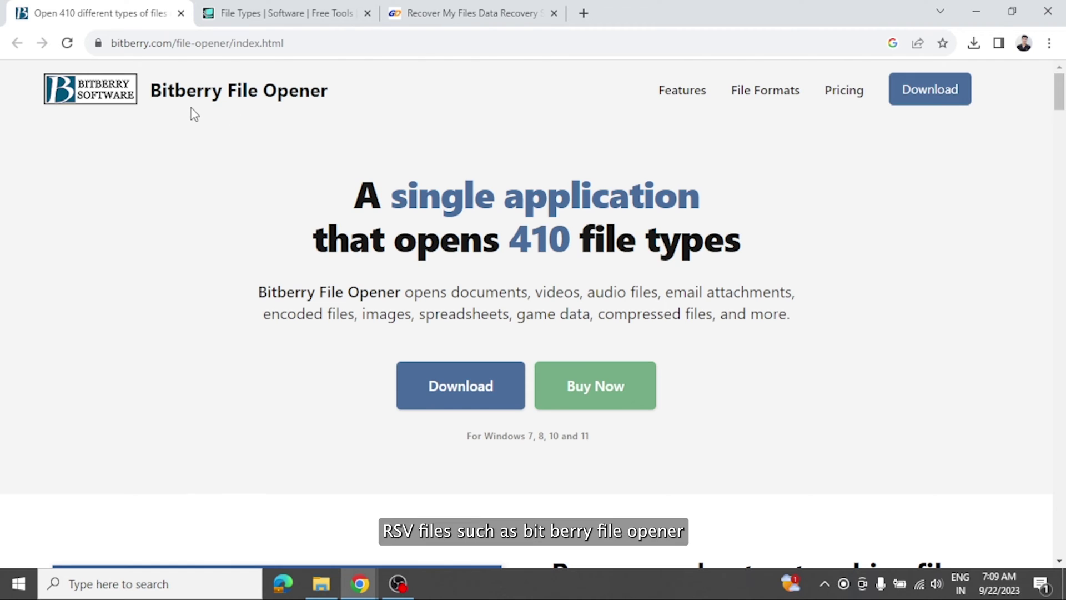
left_click(281, 13)
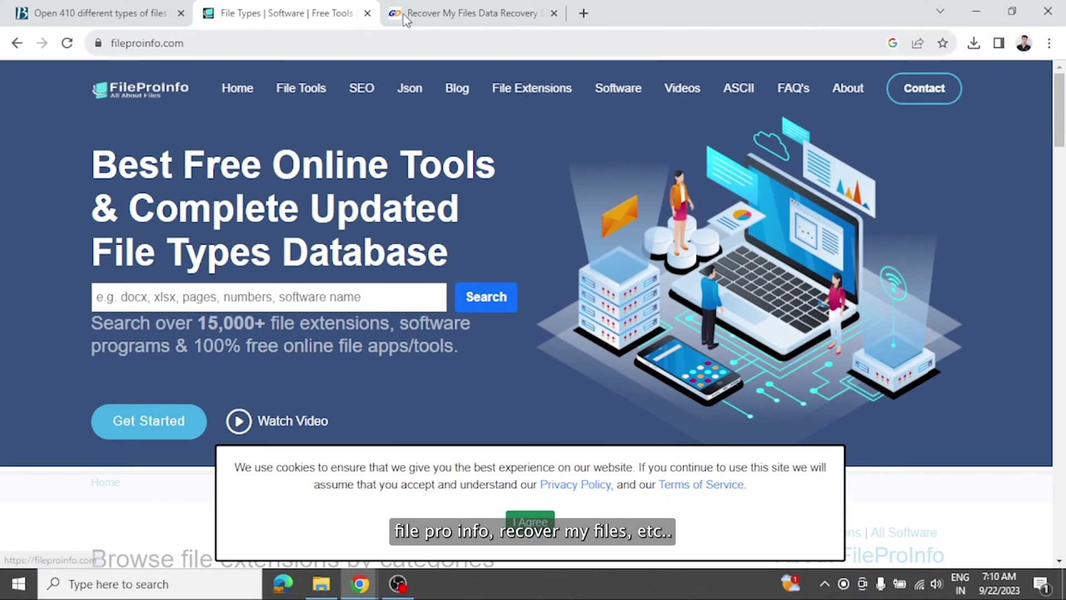
left_click(468, 8)
scroll(464, 324, "down", 6)
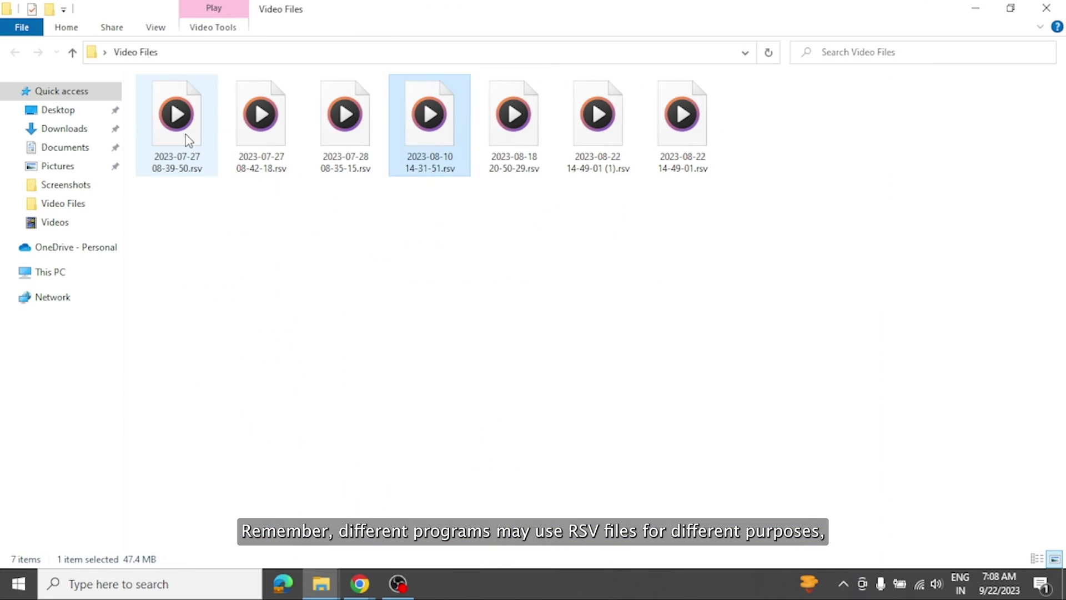
Step: Select all seven RSV files in the Video Files folder
key("Right")
key("Right")
key("Right")
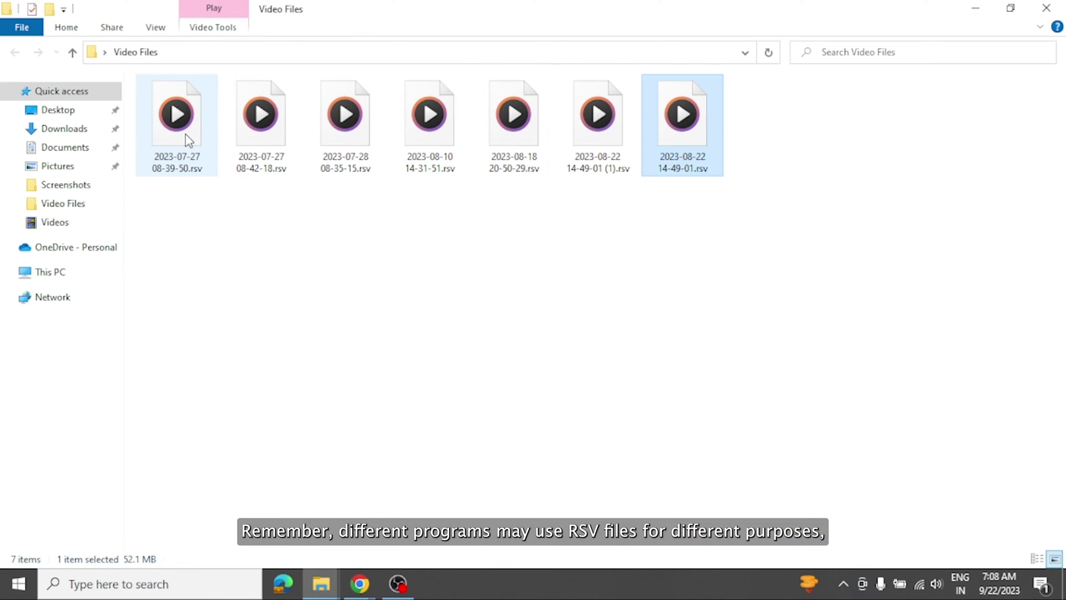
key("Left")
key("Left")
key("Left")
key("Left")
key("Left")
key("Left")
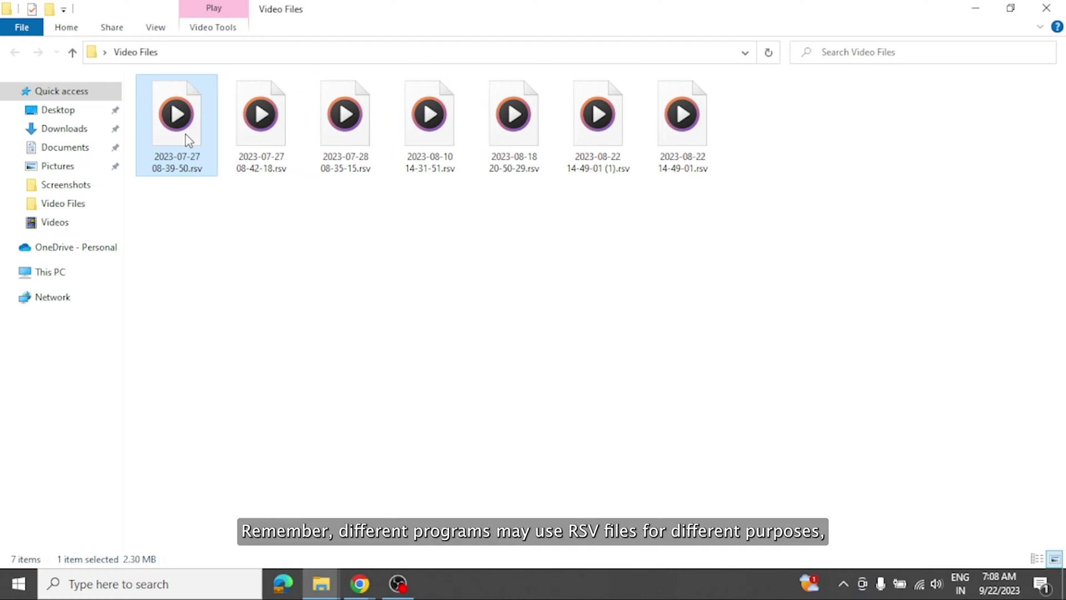
left_click_drag(747, 264, 219, 125)
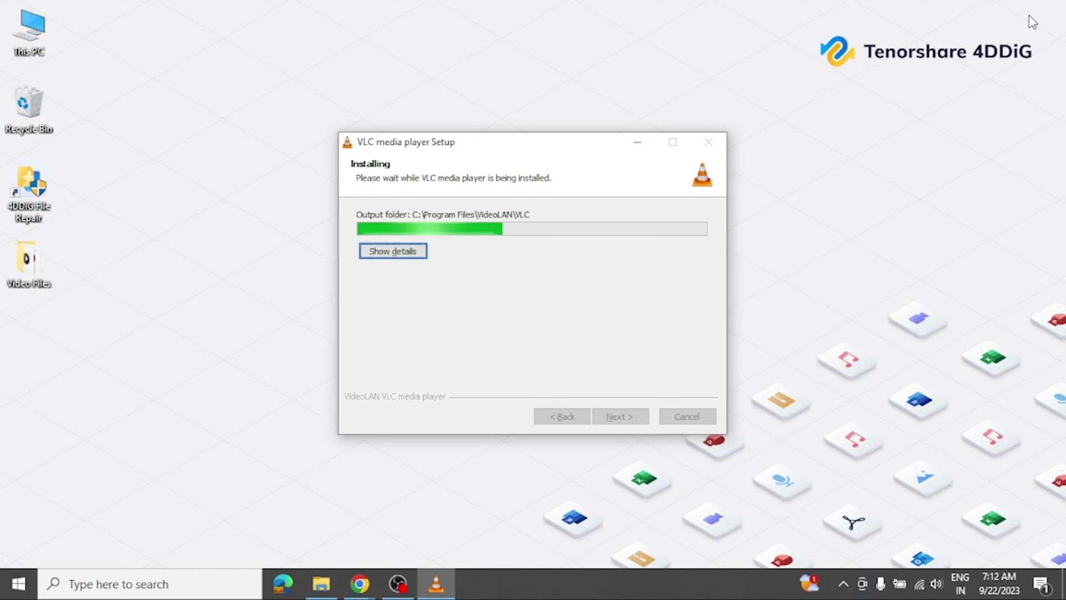
Step: Finish installing VLC, launch it and open its Media menu
left_click(619, 416)
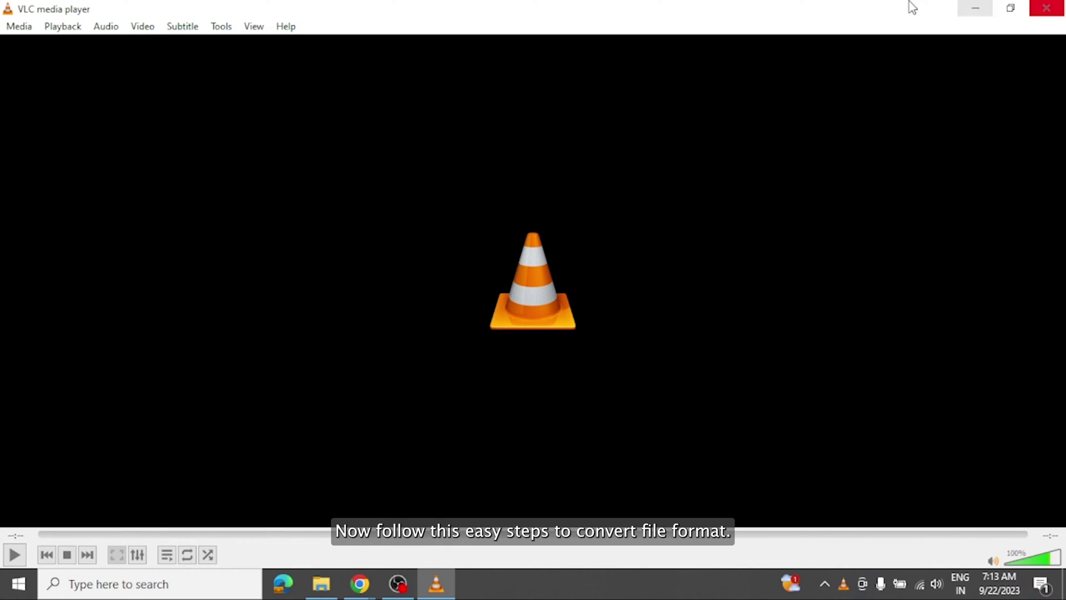
left_click(17, 27)
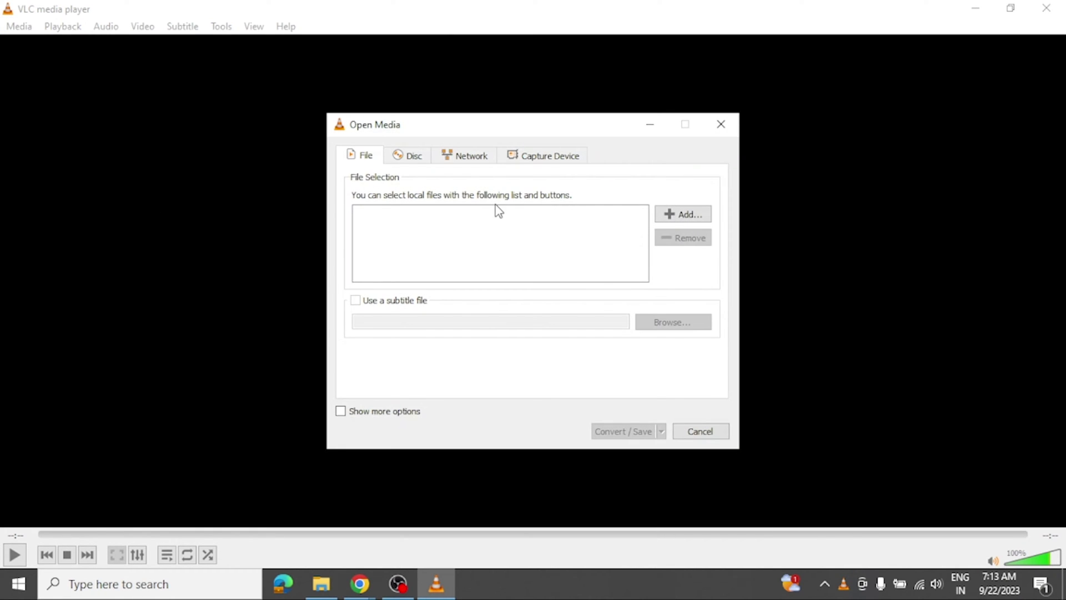
left_click(692, 215)
left_click(526, 276)
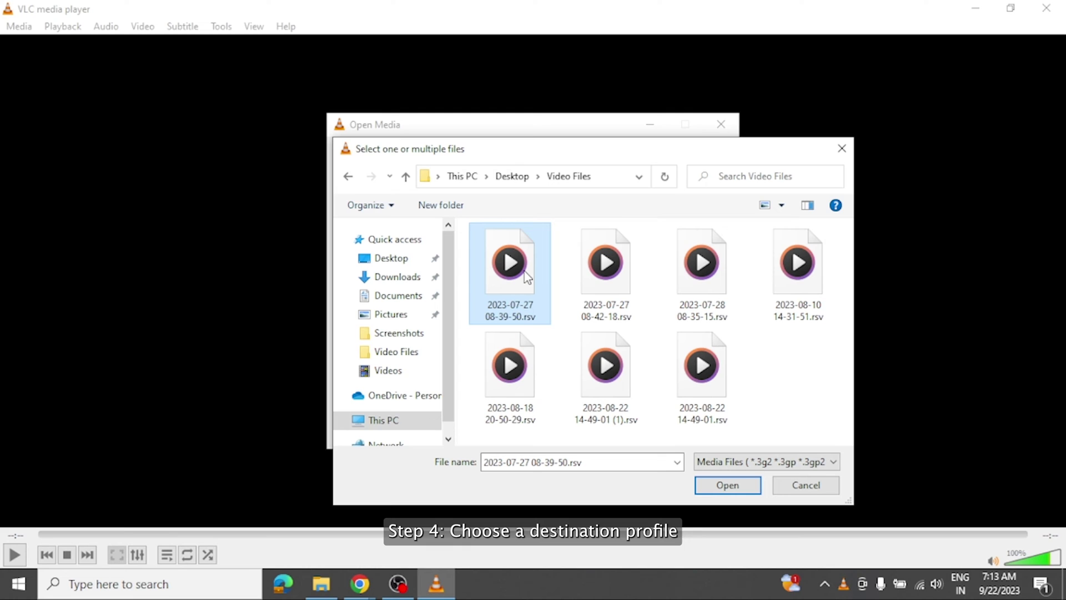
left_click(599, 286, "ctrl")
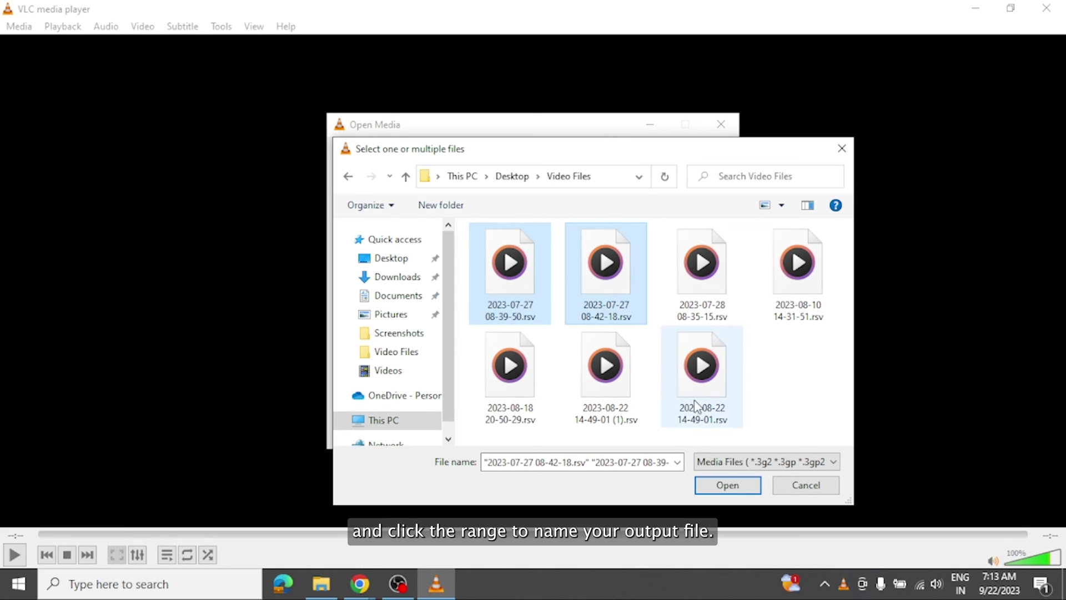
left_click(735, 486)
left_click(635, 428)
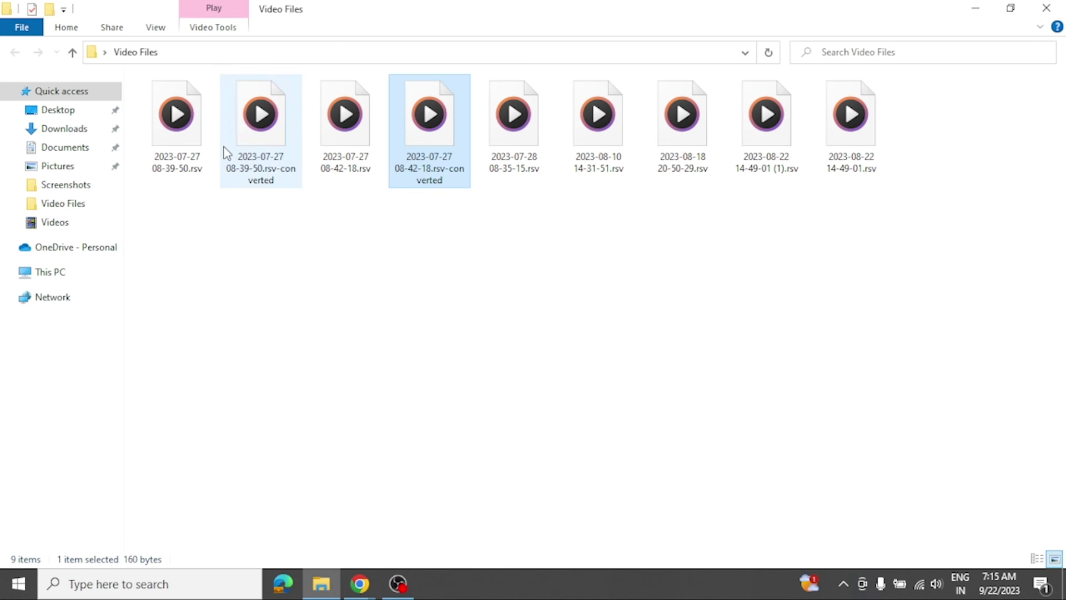
double_click(226, 150)
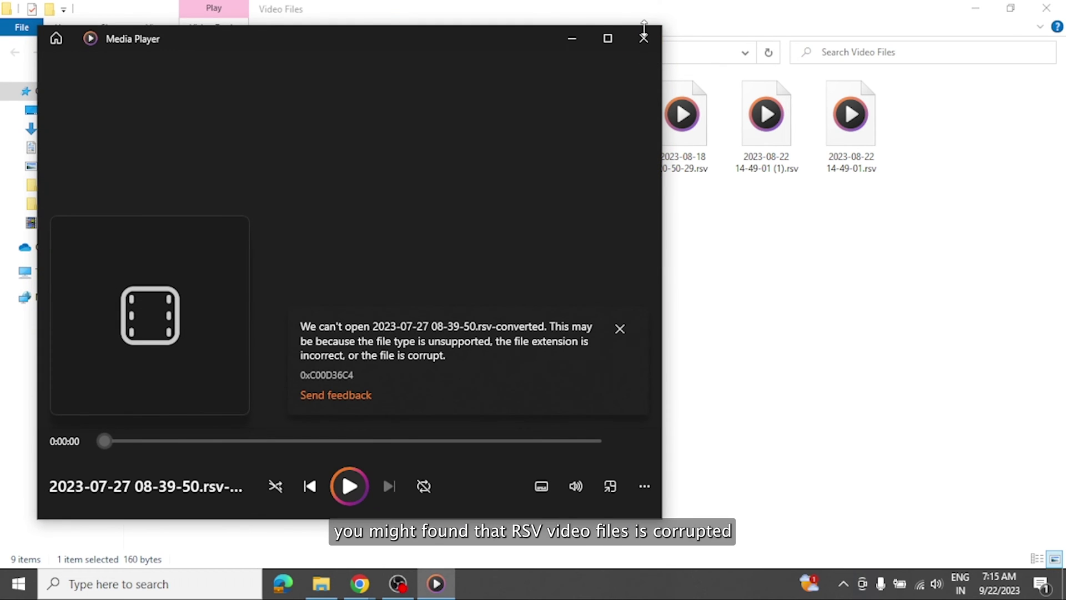
left_click(646, 37)
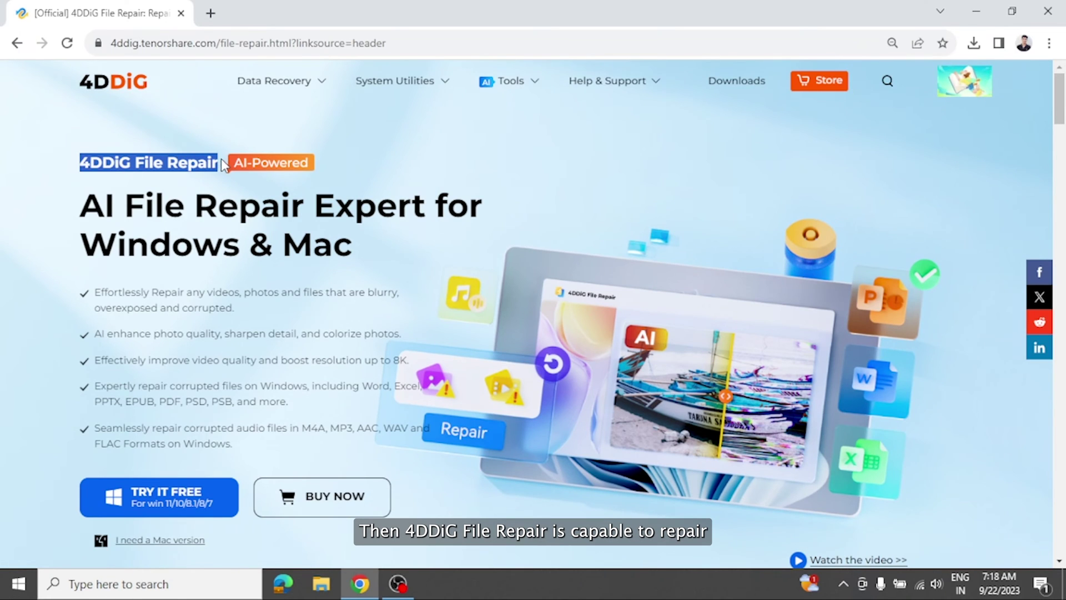
Step: Read through the feature bullets on the 4DDiG File Repair product page
left_click(227, 166)
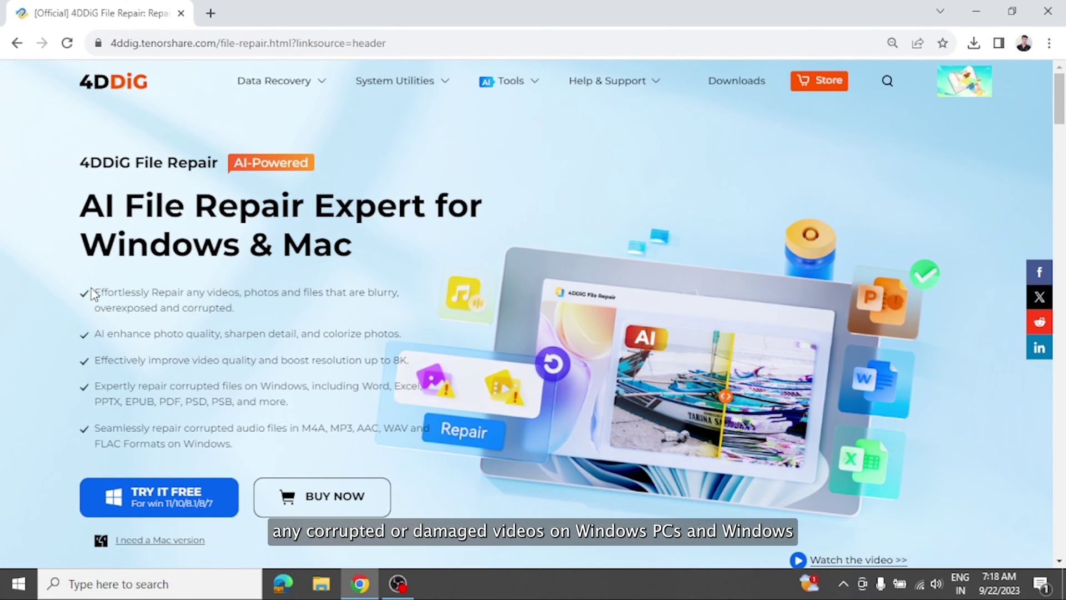
left_click_drag(94, 292, 294, 310)
left_click(294, 309)
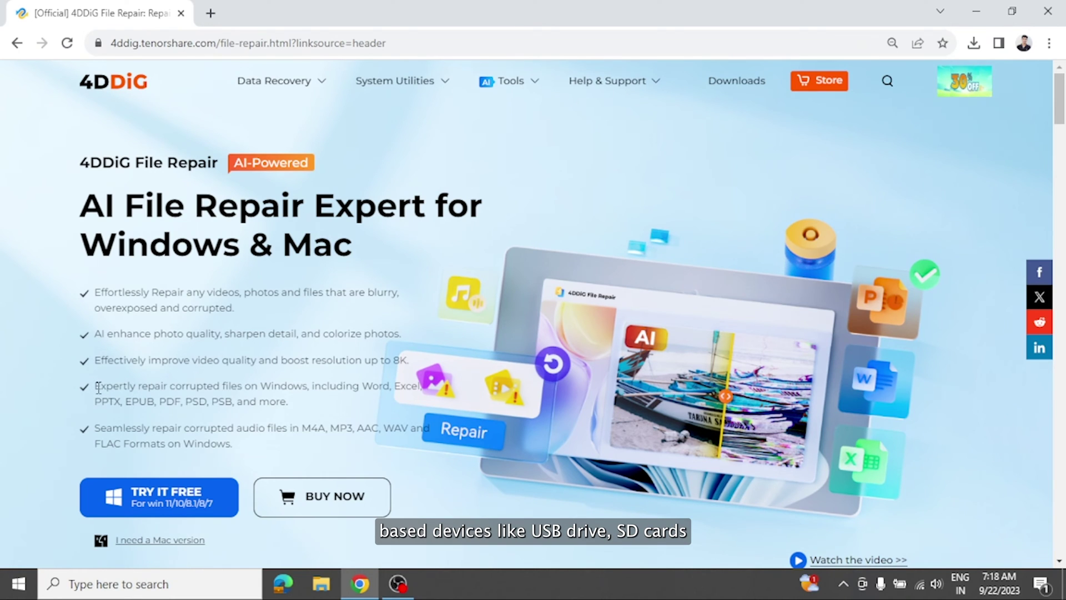
left_click_drag(227, 399, 295, 399)
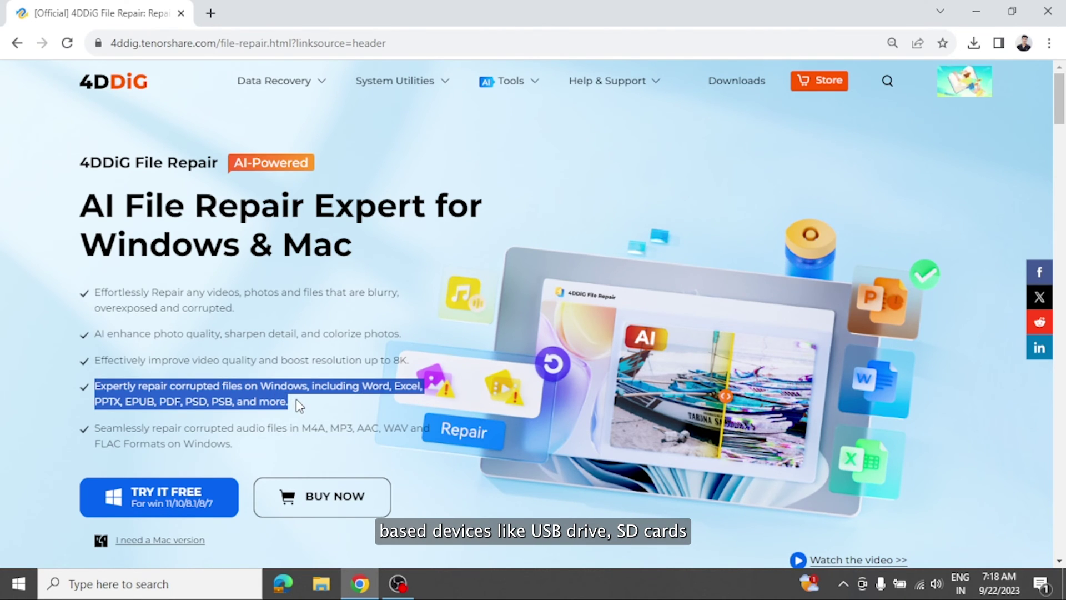
left_click(295, 399)
scroll(257, 459, "down", 10)
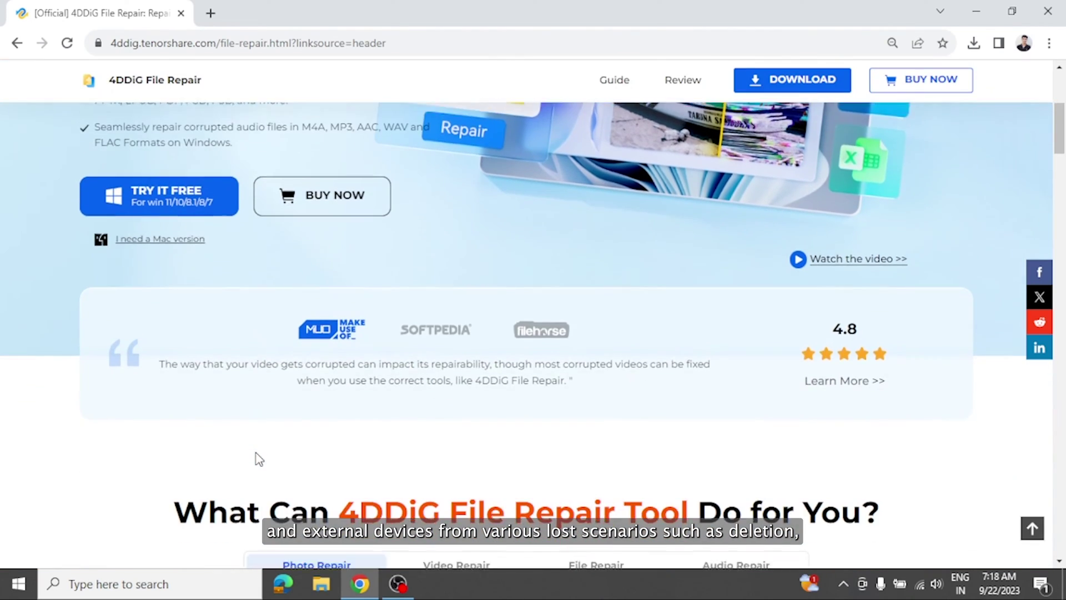
scroll(257, 458, "down", 3)
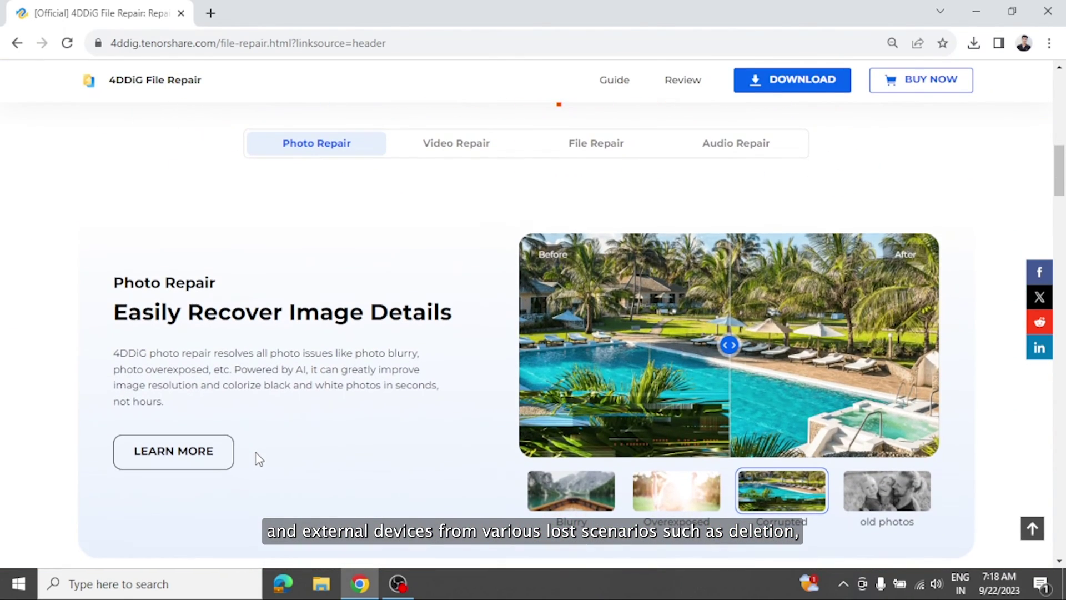
Step: Download 4ddig-file-repair.exe from the Video Repair section and launch it
left_click(451, 153)
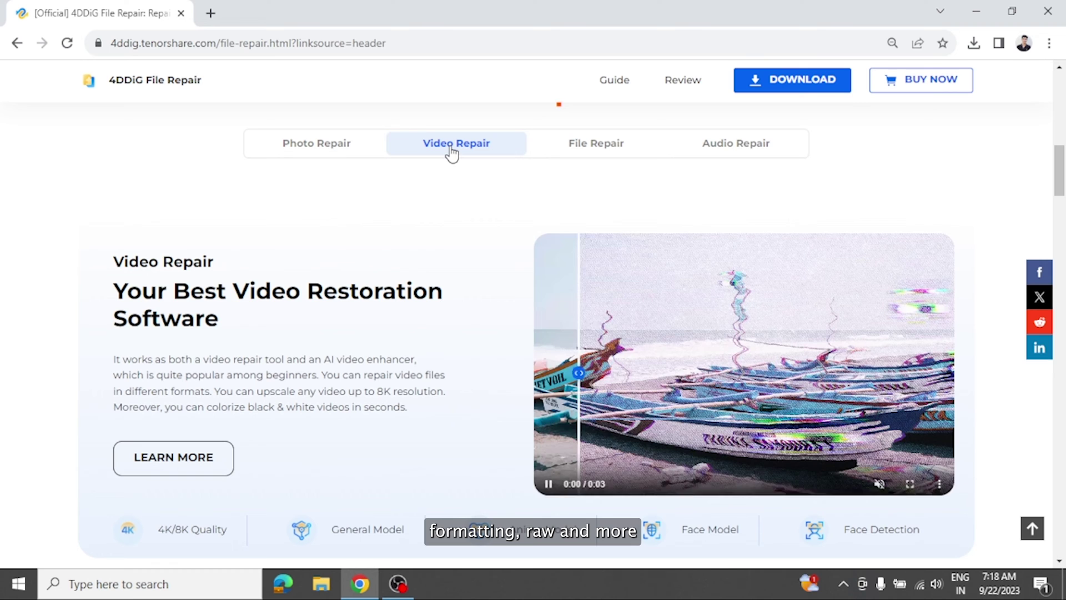
scroll(439, 245, "down", 15)
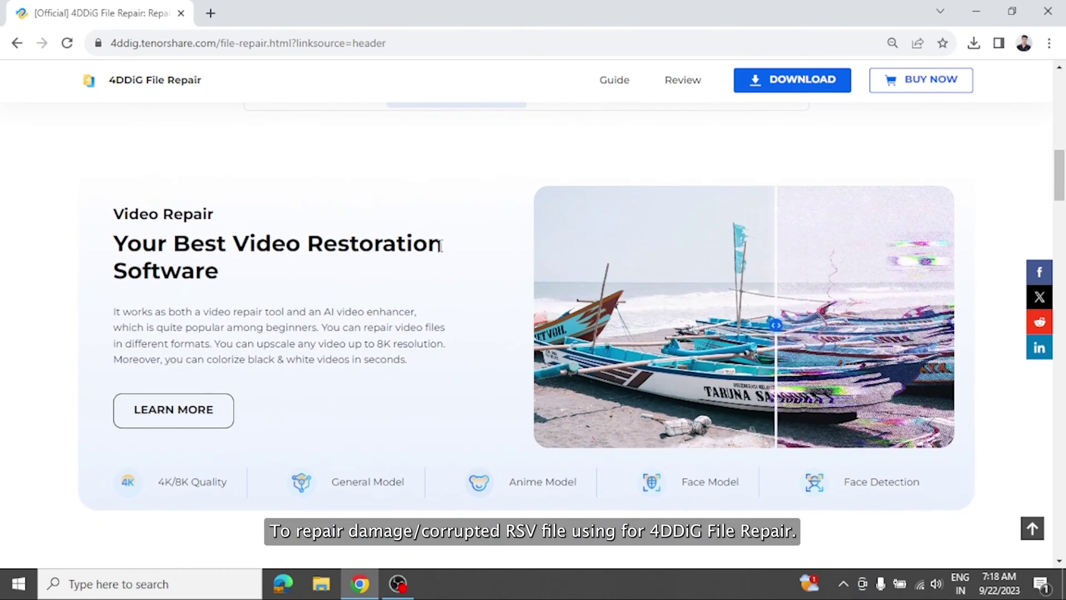
scroll(439, 245, "down", 2)
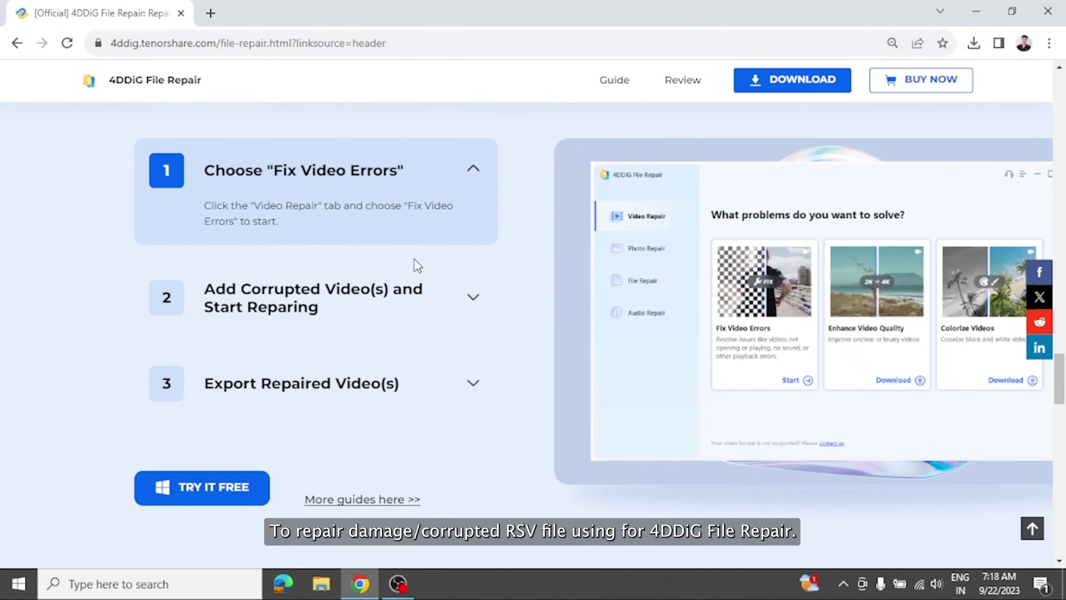
left_click(342, 375)
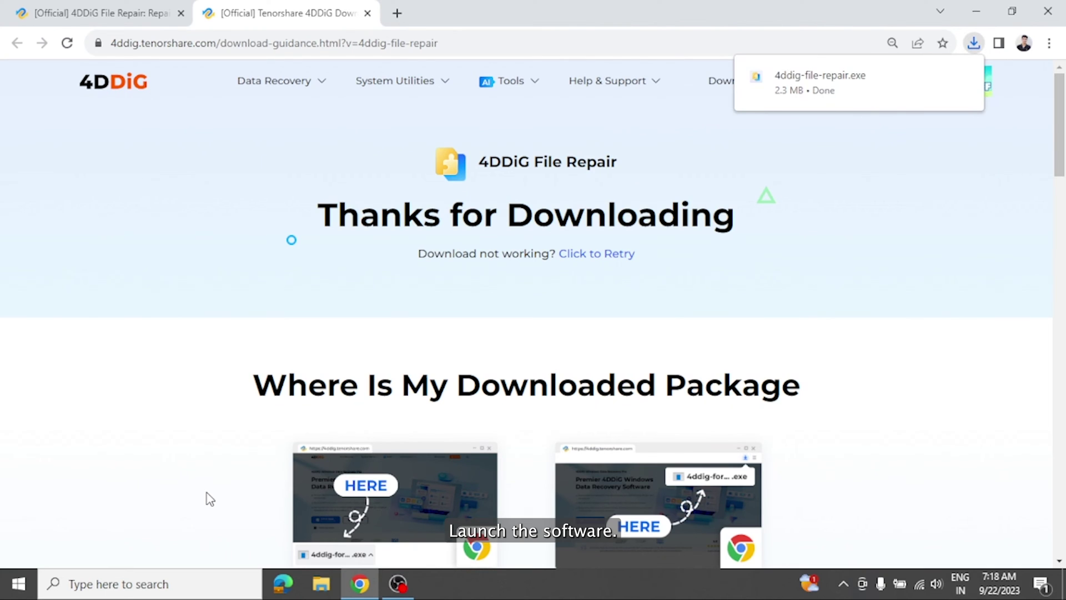
left_click(908, 74)
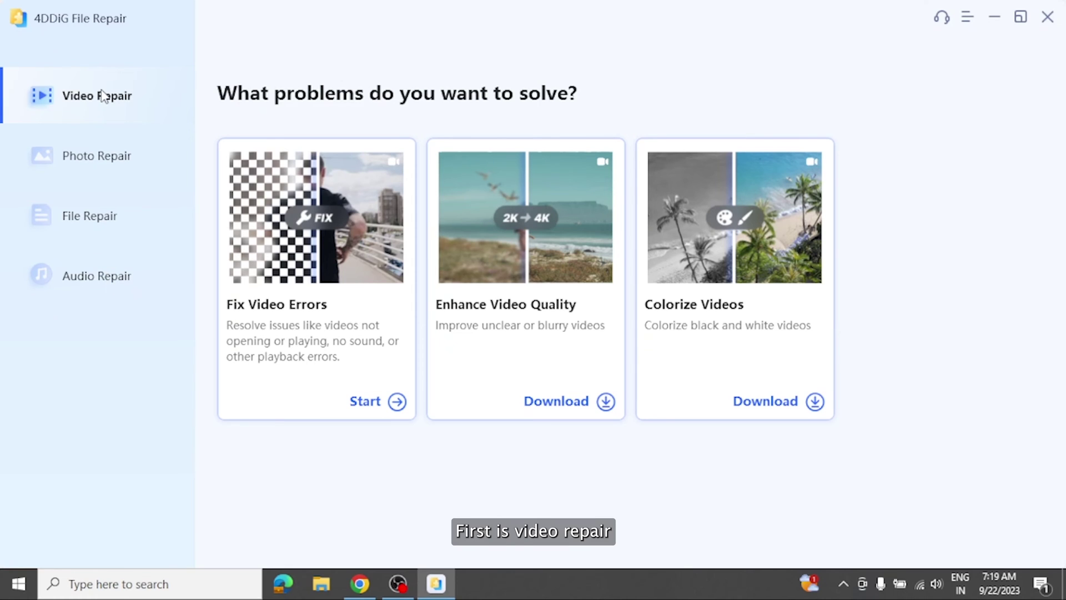
left_click(373, 405)
left_click(581, 408)
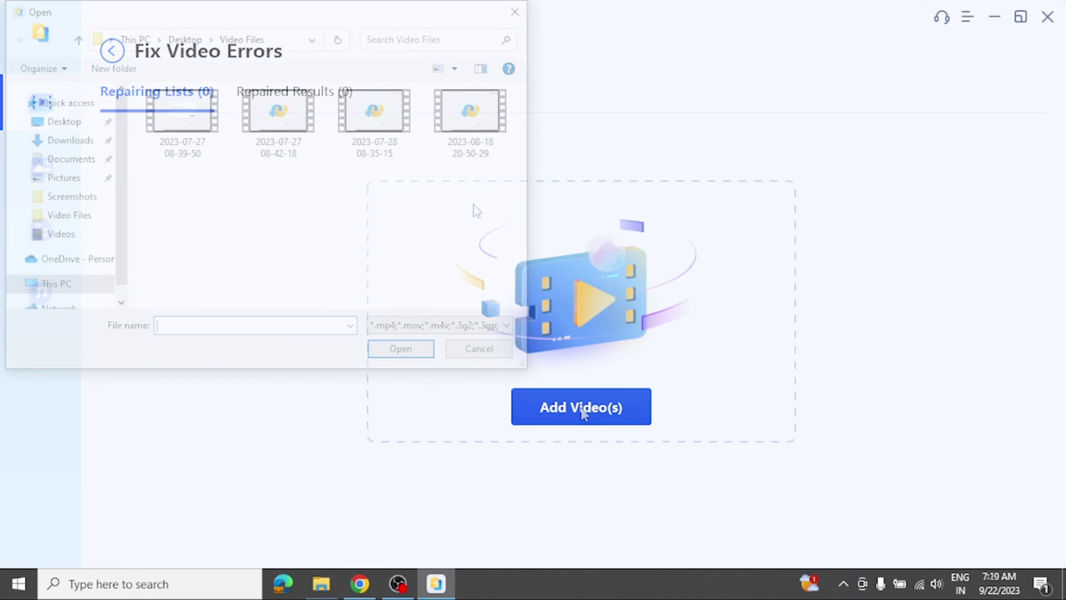
left_click_drag(304, 192, 148, 121)
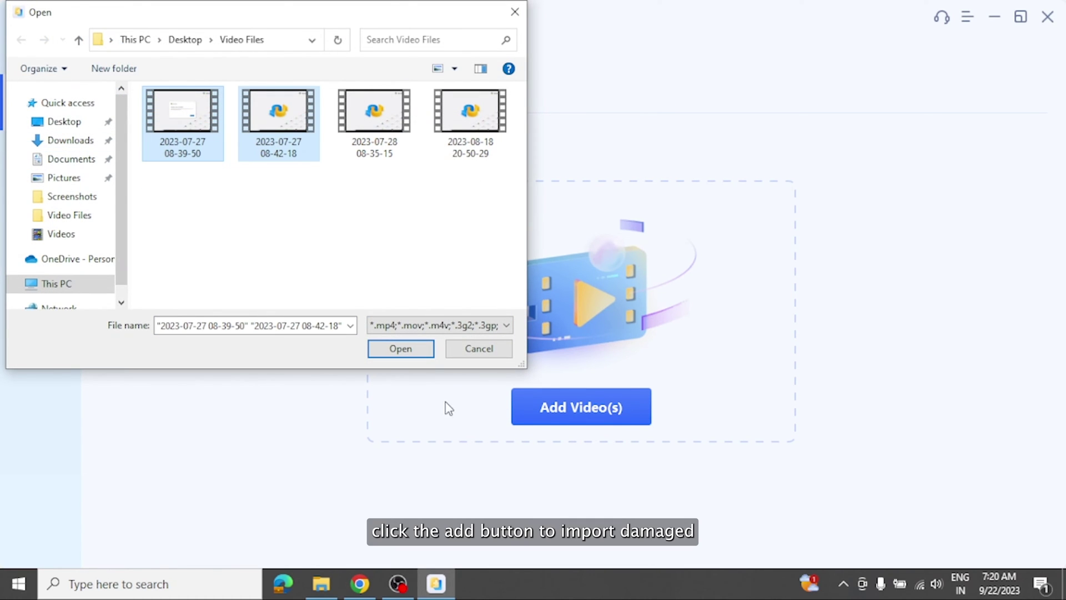
left_click(400, 349)
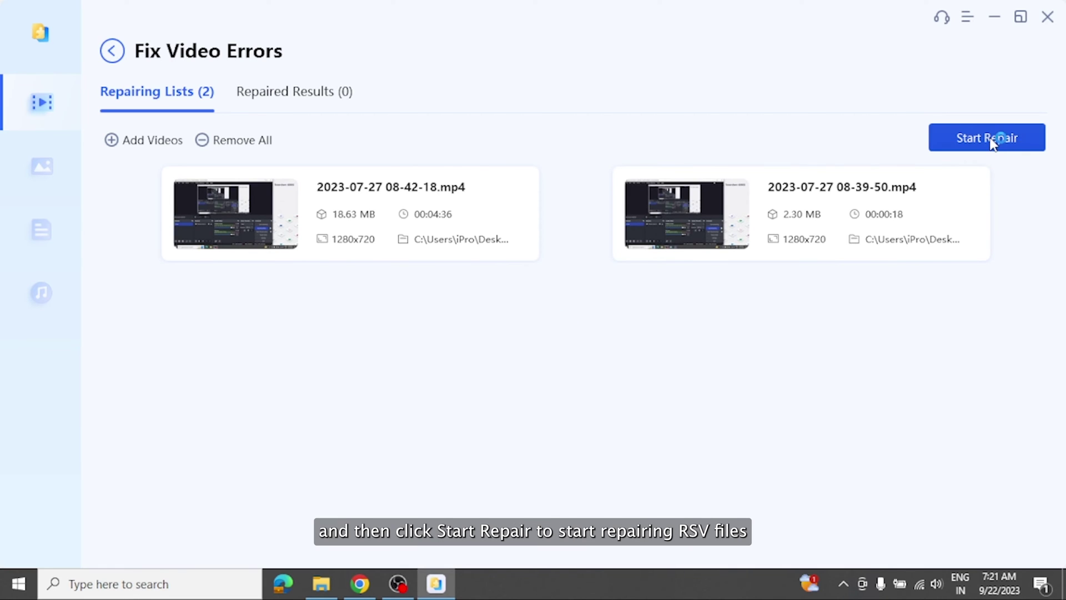
left_click(993, 140)
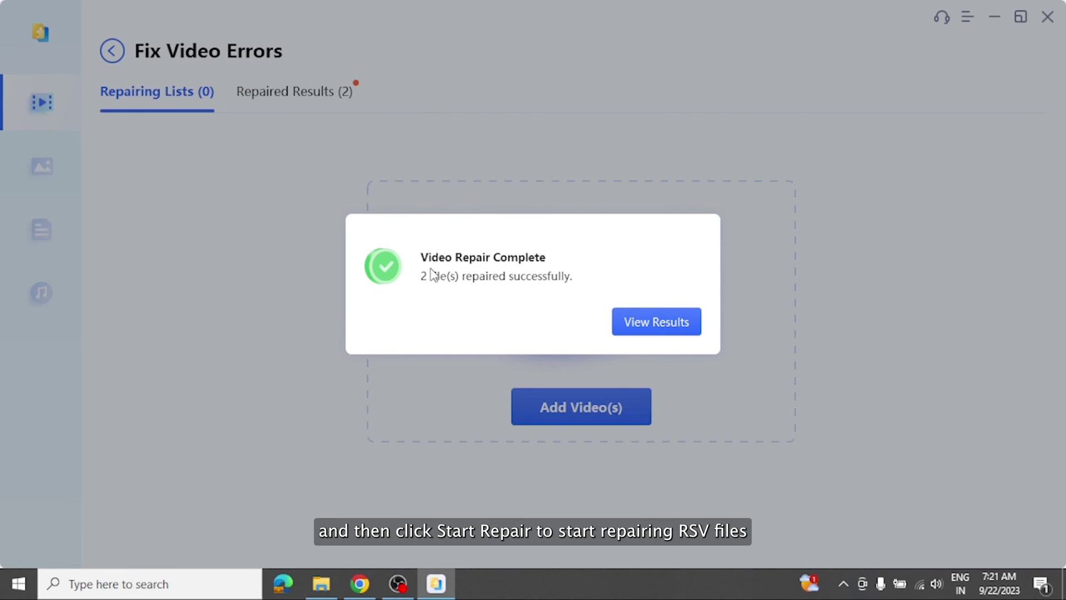
left_click(685, 327)
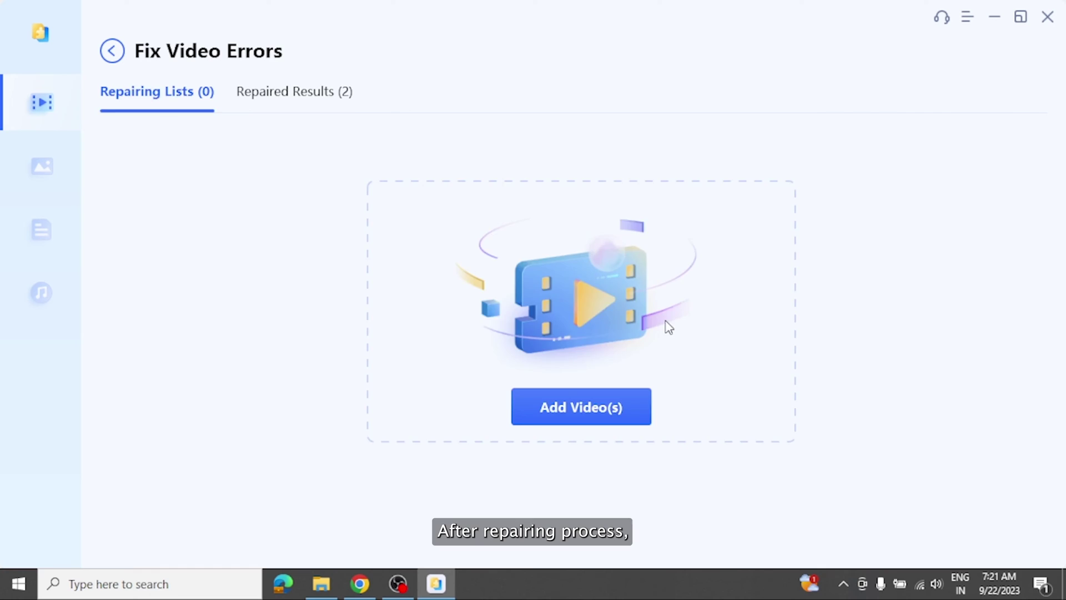
left_click(756, 366)
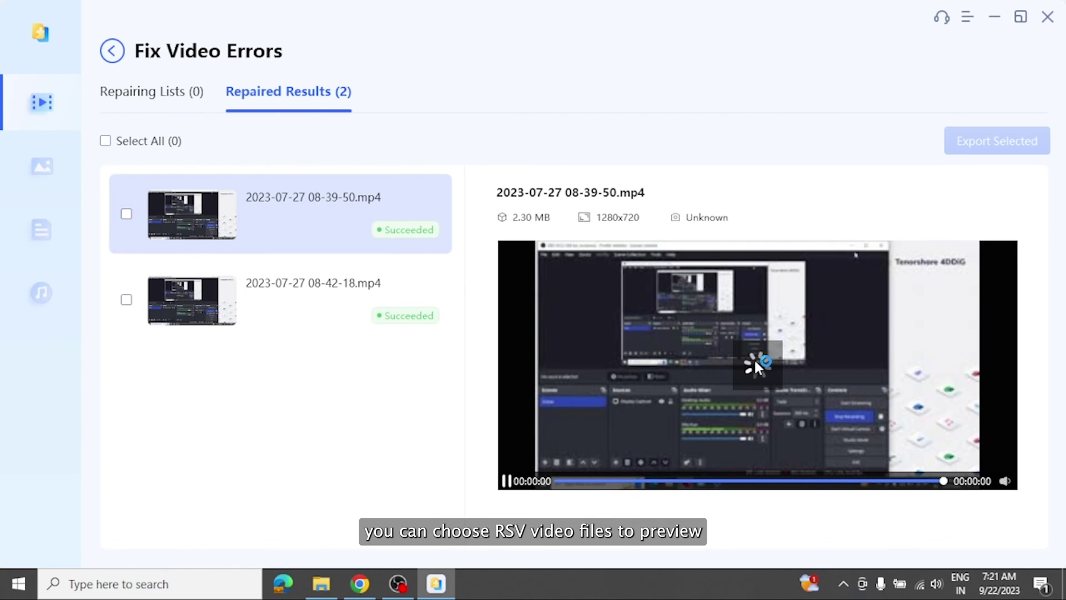
left_click(724, 481)
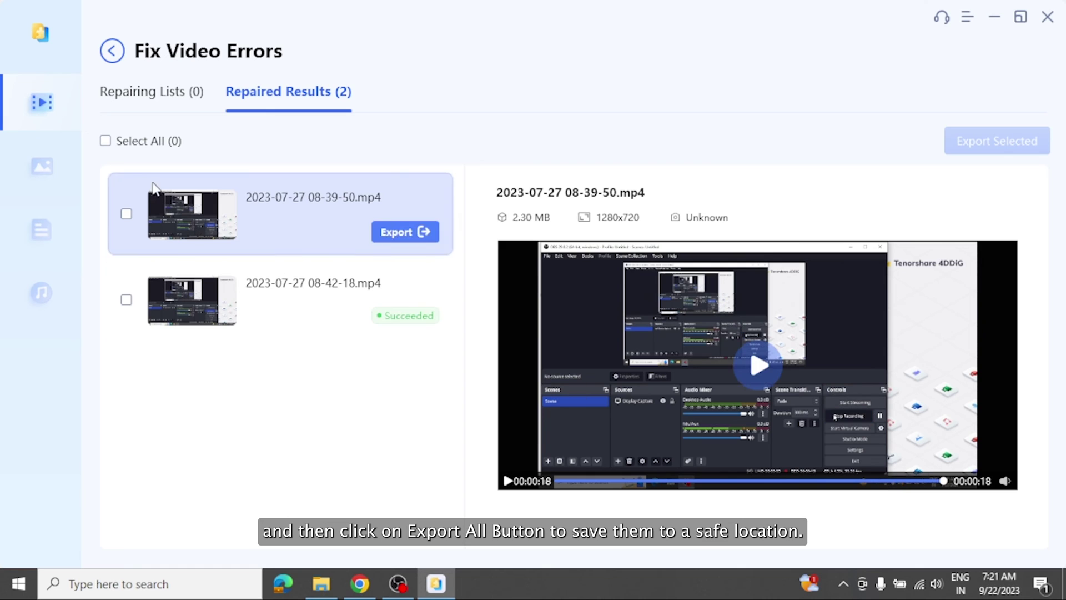
Step: Export all repaired videos to the Desktop and view the results
left_click(105, 141)
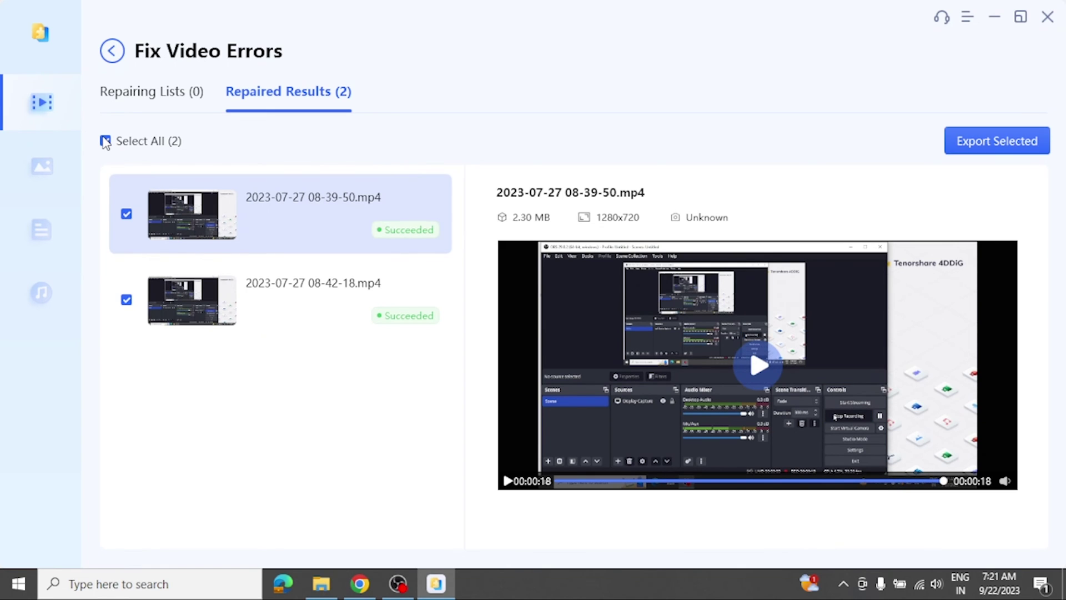
left_click(1008, 143)
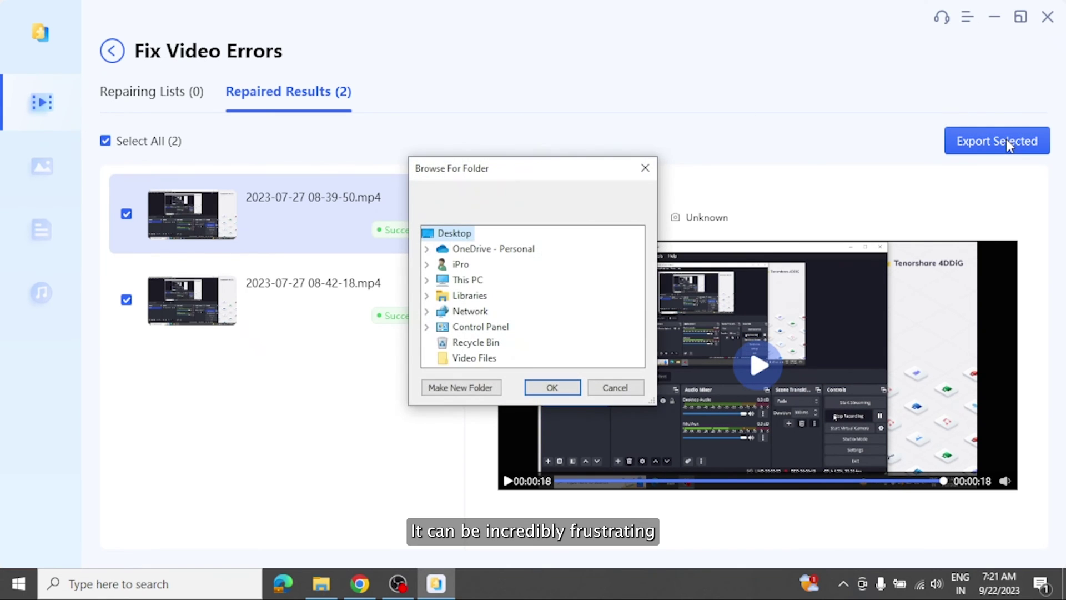
left_click(541, 384)
left_click(633, 319)
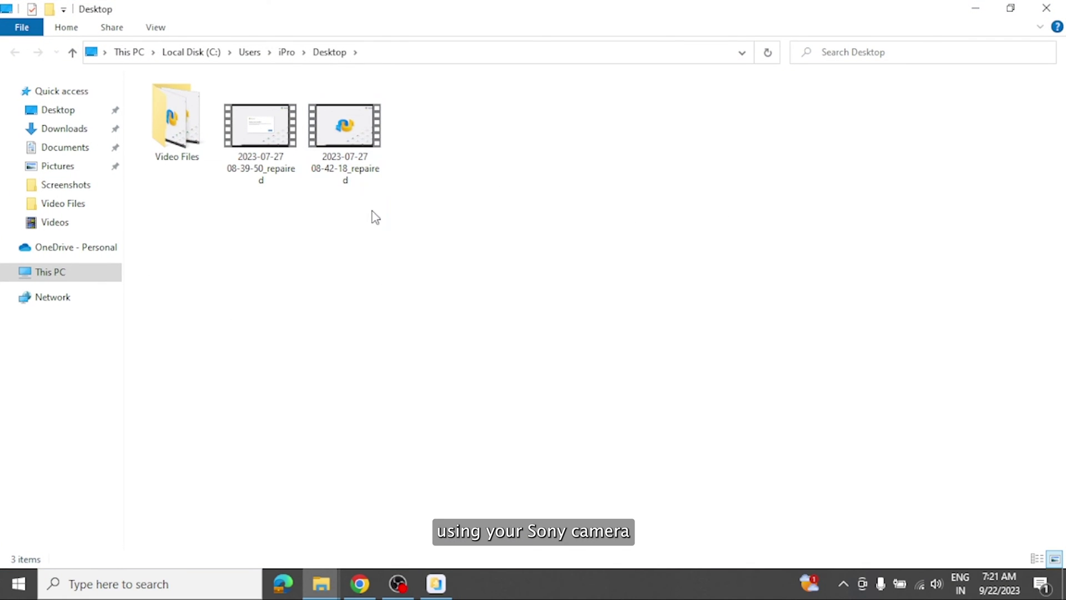
left_click_drag(376, 216, 295, 139)
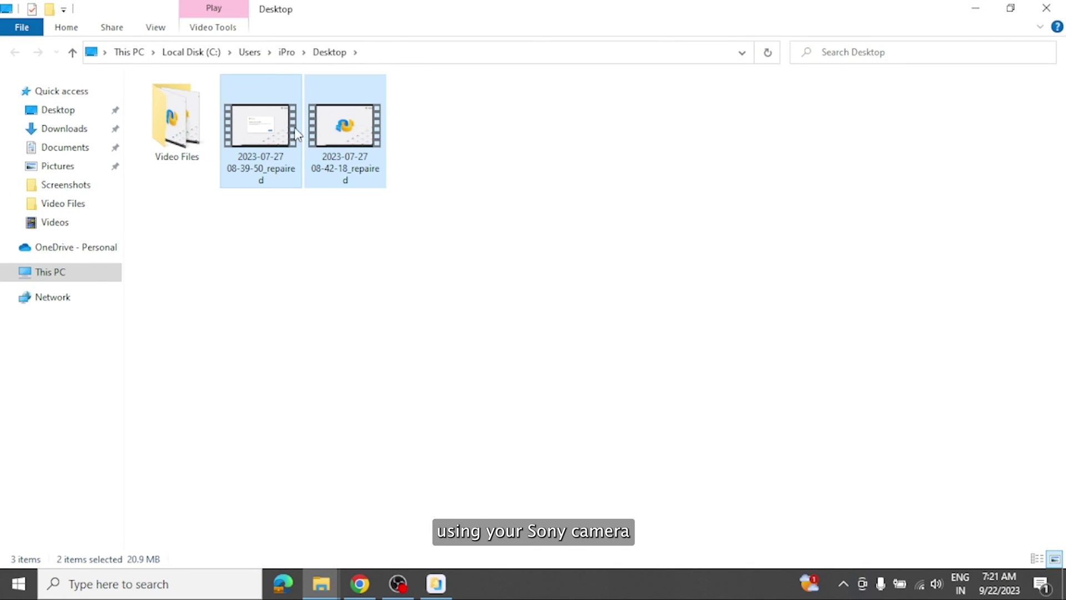
left_click(372, 229)
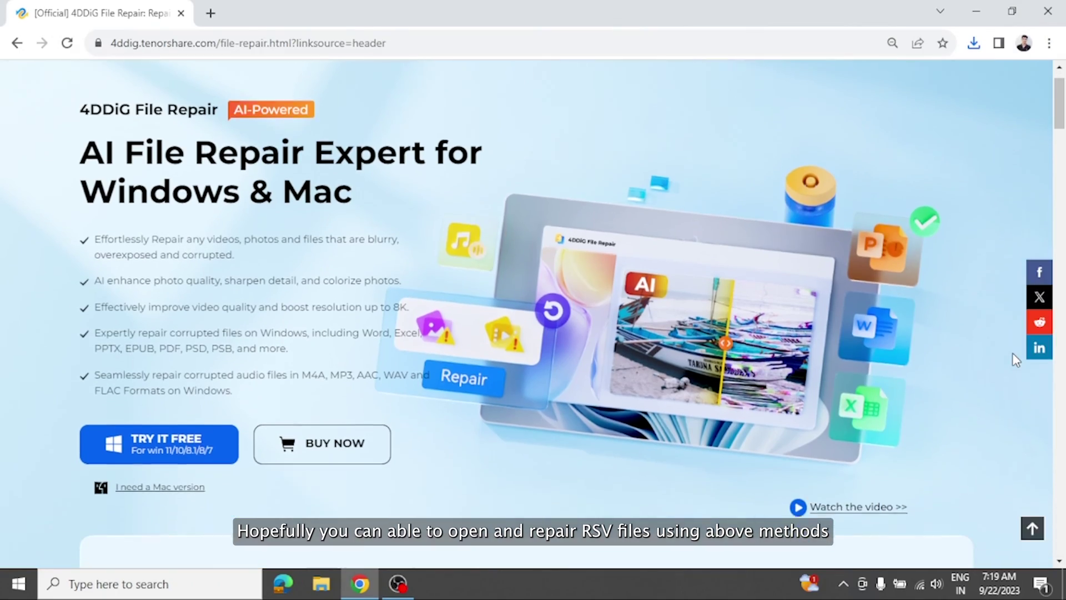
scroll(1016, 360, "down", 5)
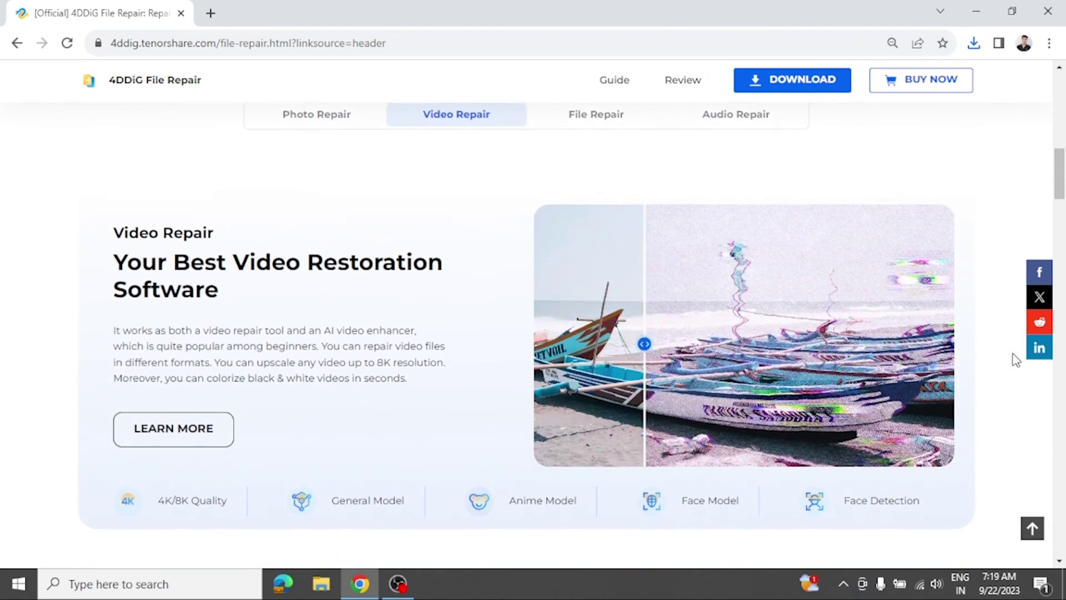
scroll(1015, 359, "down", 1)
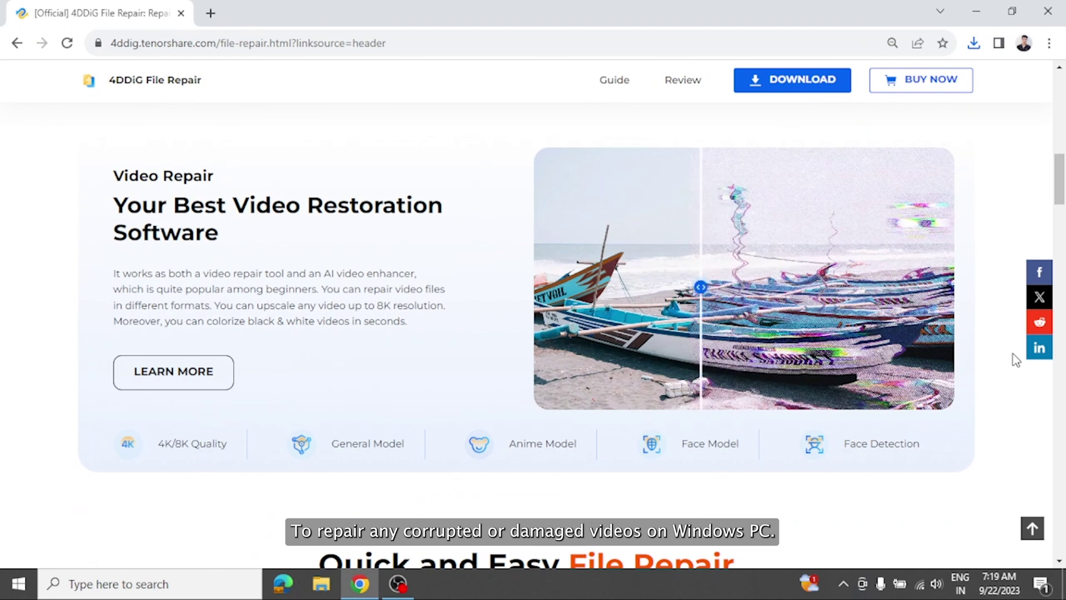
scroll(1016, 360, "down", 2)
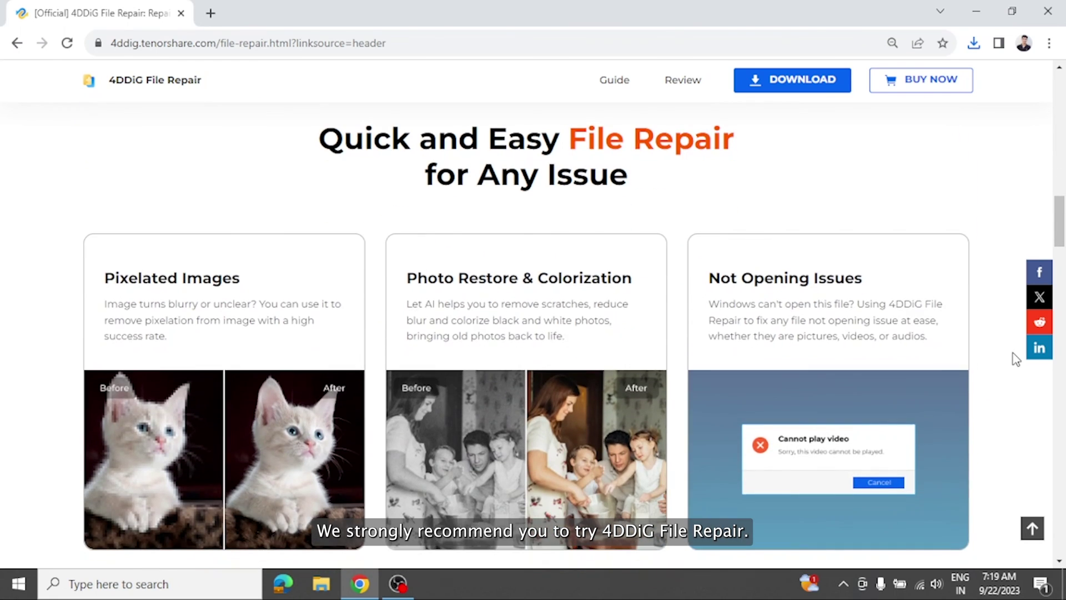
scroll(1015, 360, "down", 3)
scroll(1015, 360, "down", 5)
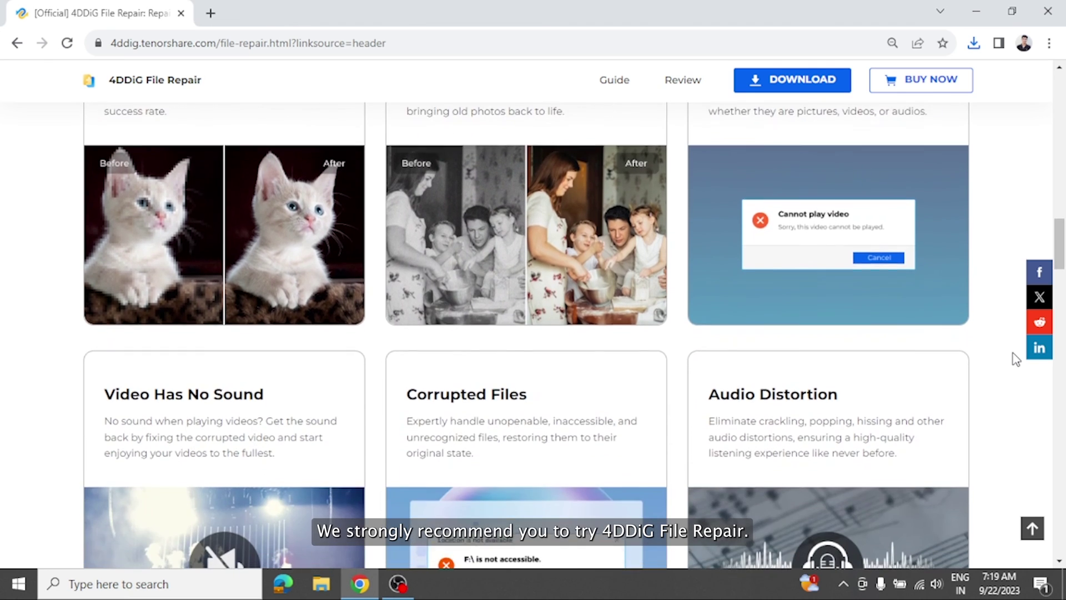
scroll(1015, 360, "down", 7)
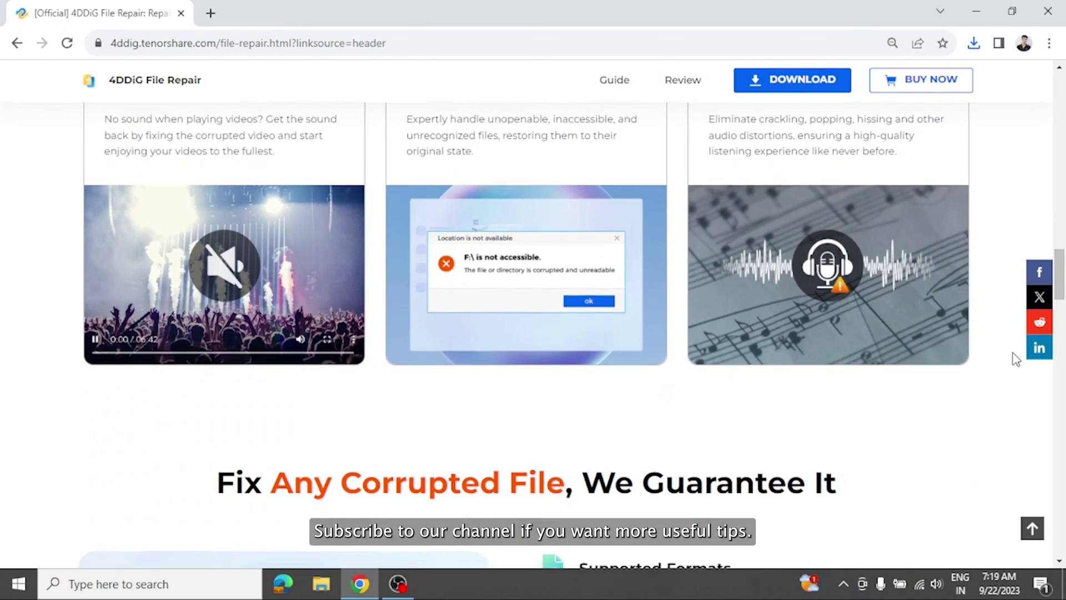
scroll(1015, 360, "down", 5)
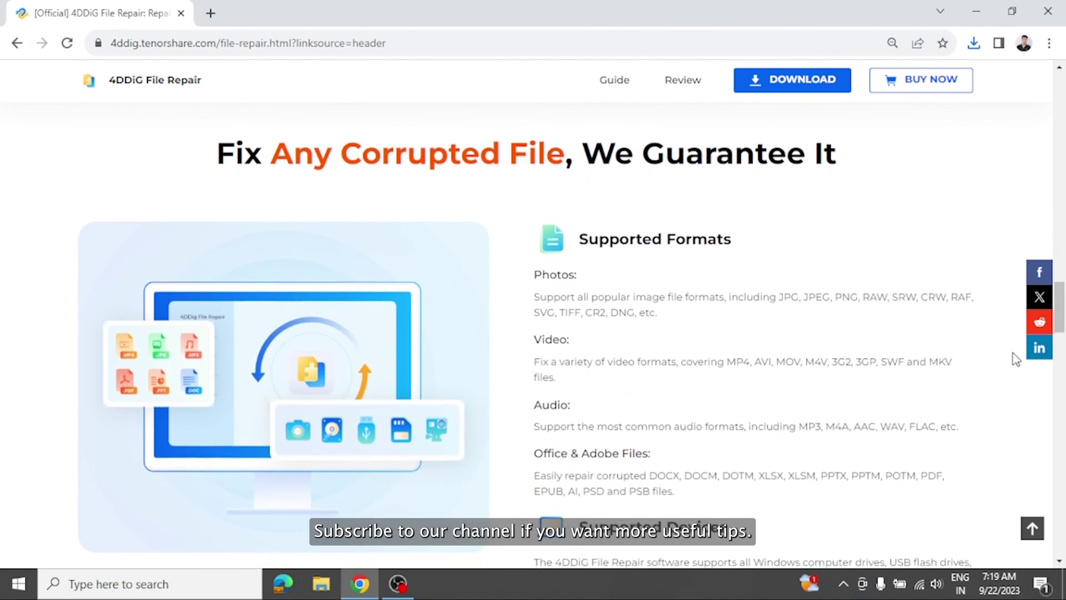
scroll(1015, 360, "down", 7)
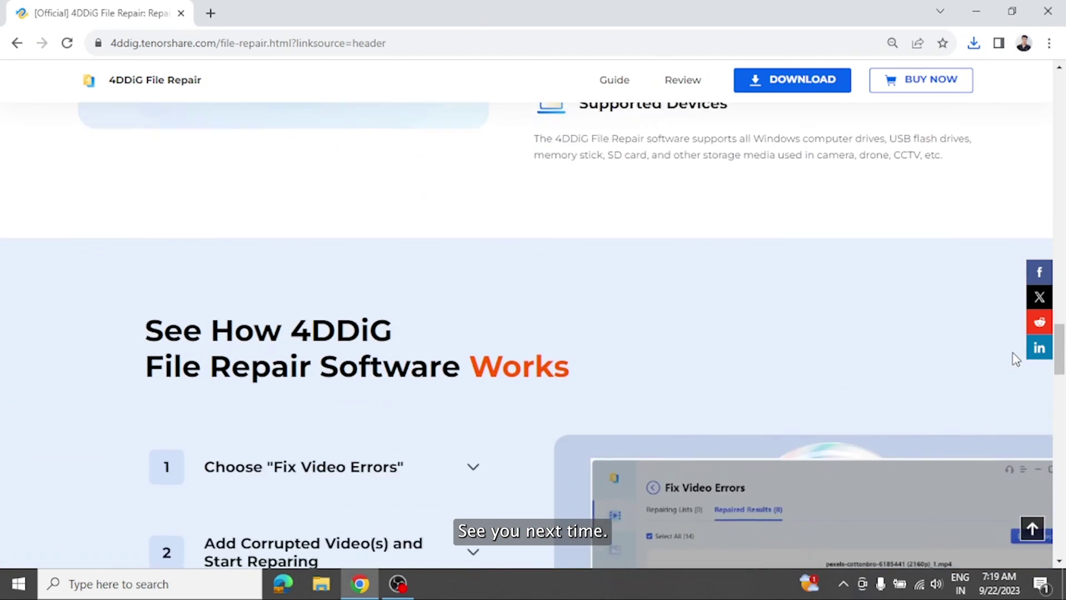